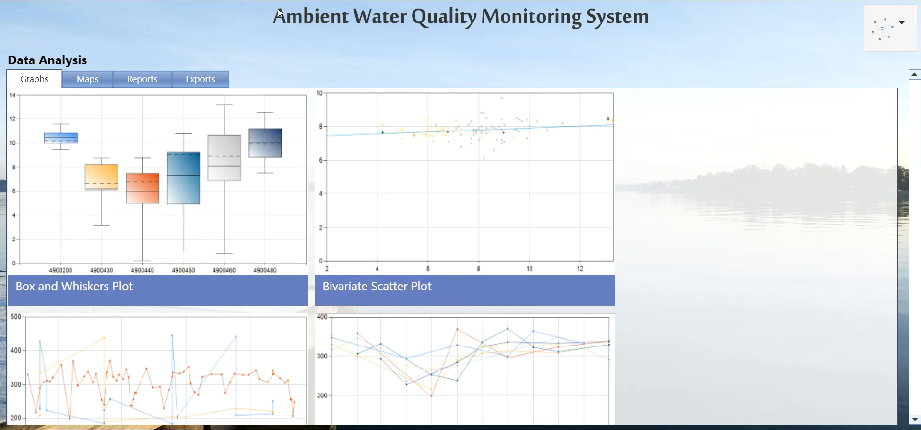
# - Open the Standard (Abbreviated) data export using the default search criteria
pyautogui.click(217, 78)
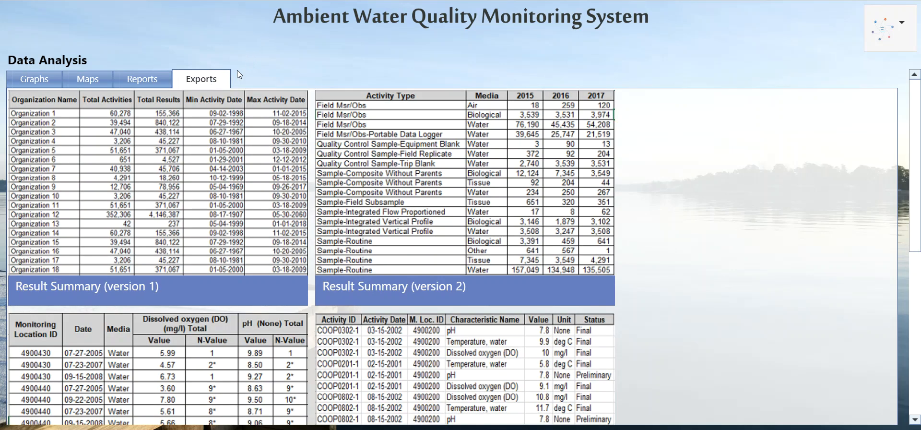
pyautogui.moveTo(919, 116); pyautogui.dragTo(916, 276)
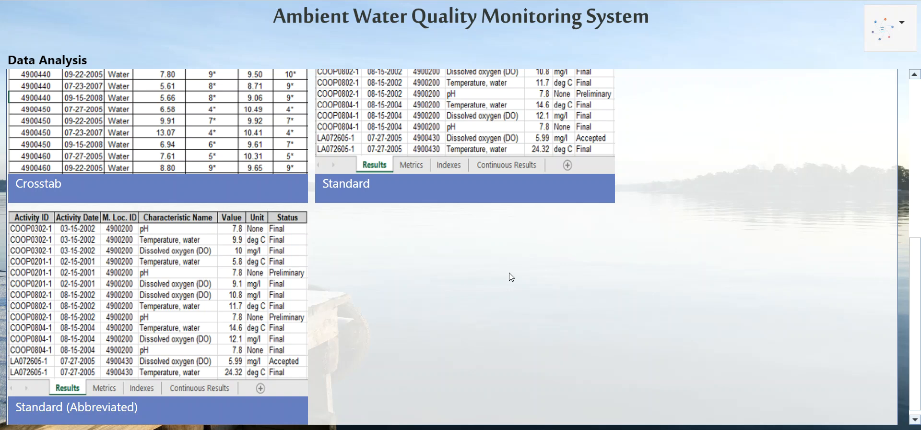
pyautogui.moveTo(258, 253)
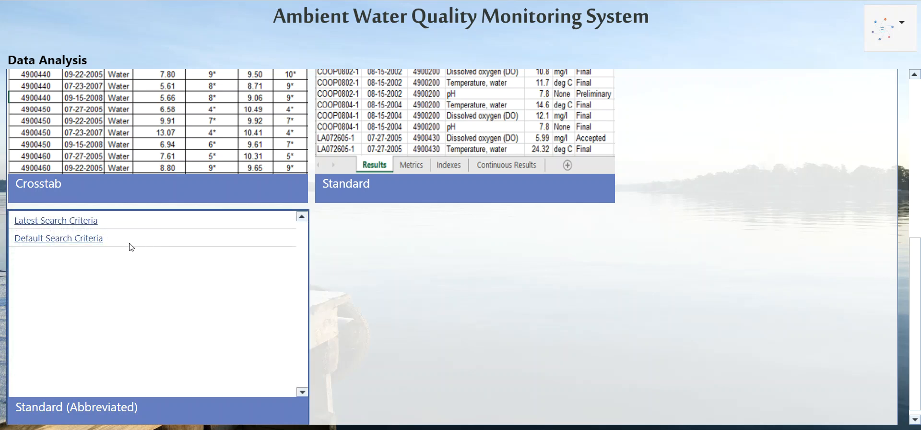
pyautogui.click(87, 245)
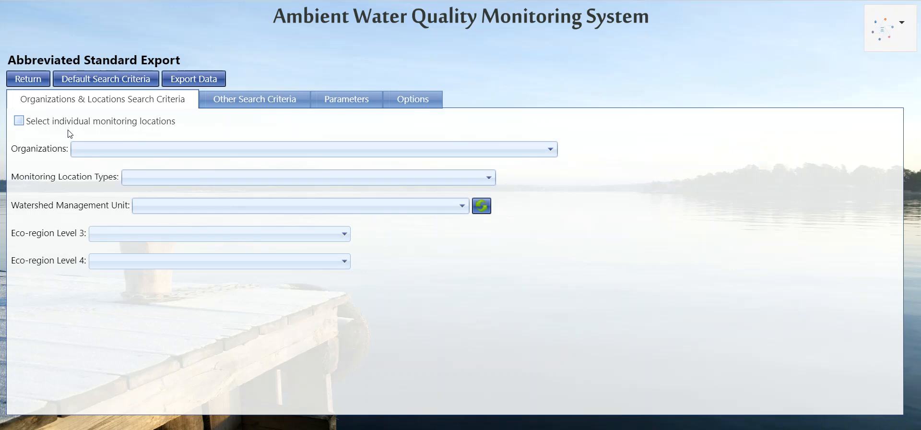
# - Limit the export to the organization UTOGM_WQX, Utah Division of Oil, Gas, and Mining
pyautogui.click(115, 150)
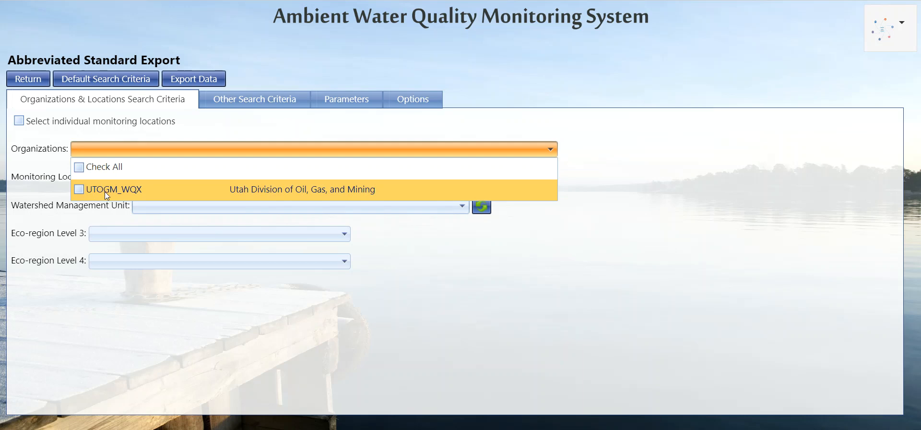
pyautogui.click(78, 190)
pyautogui.click(36, 159)
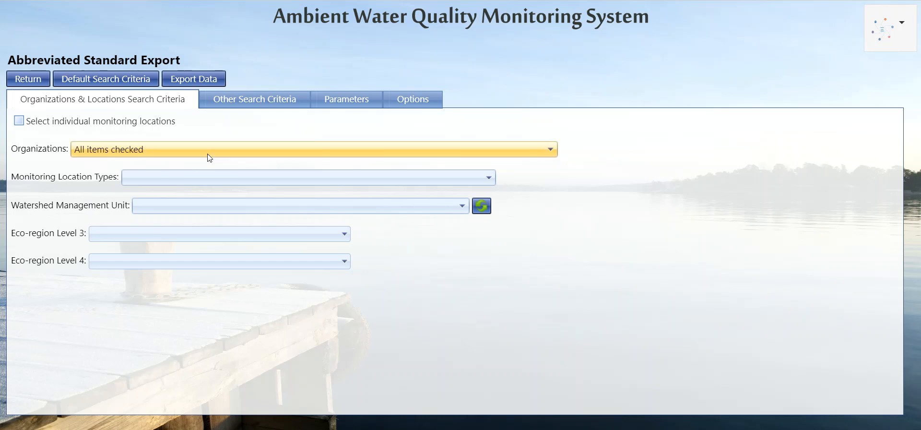
# - In the other search criteria, set the relative date range to the past 10 years
pyautogui.click(250, 104)
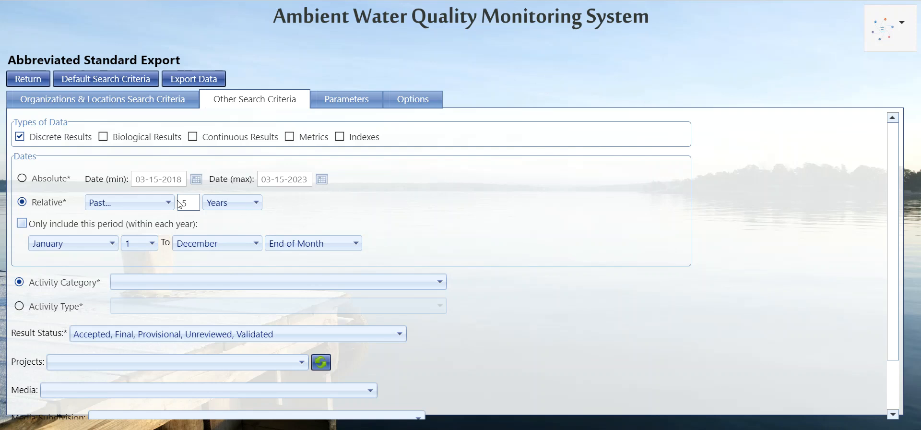
pyautogui.click(163, 204)
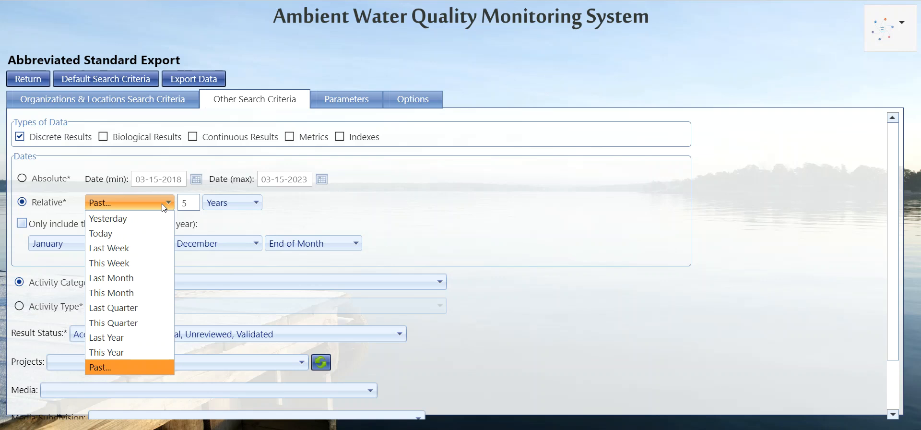
pyautogui.click(258, 216)
pyautogui.doubleClick(194, 208)
pyautogui.write('10')
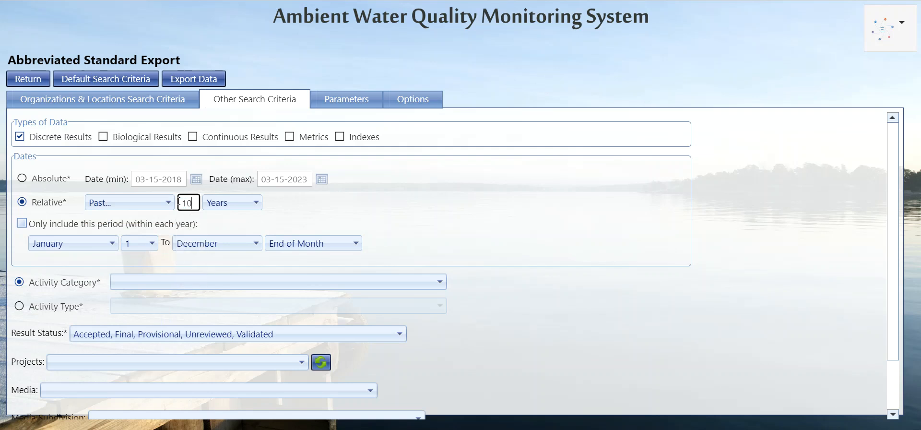
pyautogui.click(300, 215)
# - Include all activity categories in the search criteria and review the available result status options
pyautogui.moveTo(895, 225); pyautogui.dragTo(895, 283)
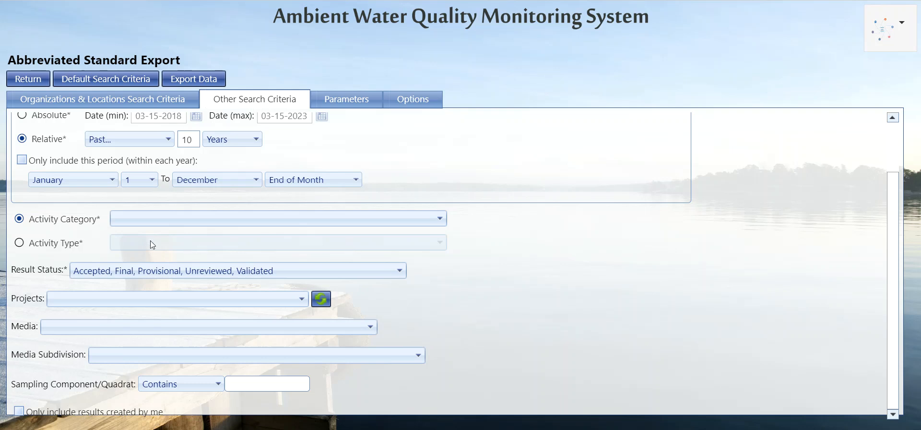
pyautogui.moveTo(76, 240)
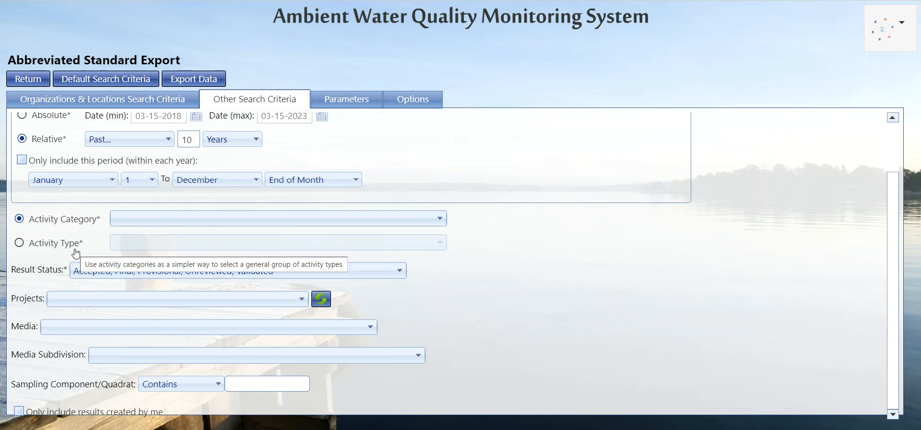
pyautogui.click(72, 244)
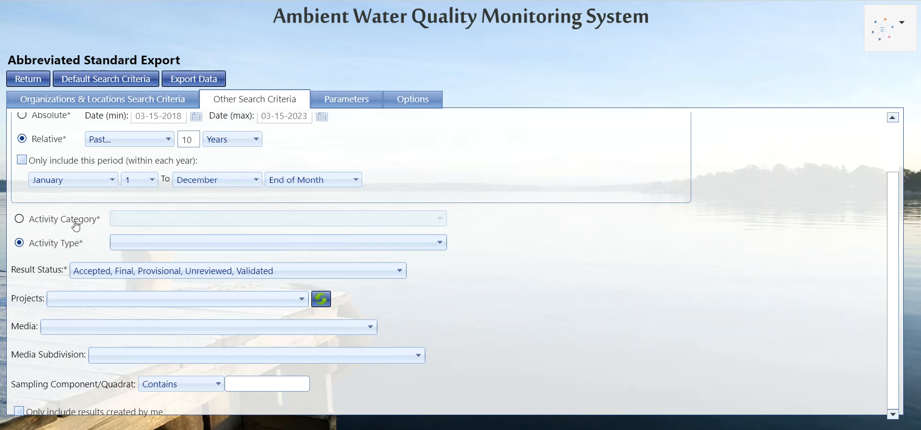
pyautogui.click(76, 224)
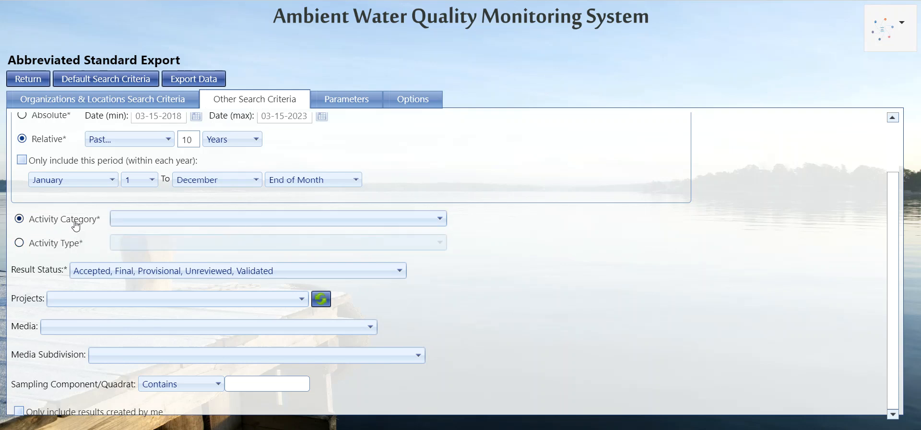
pyautogui.click(139, 220)
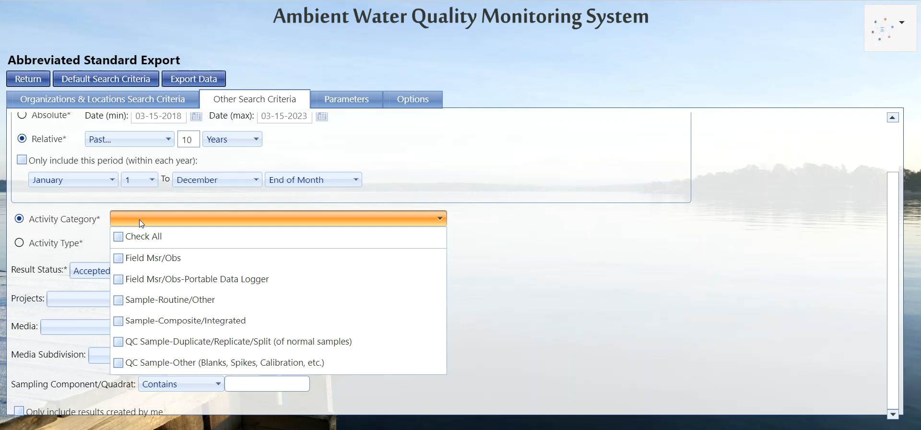
pyautogui.click(119, 237)
pyautogui.click(93, 247)
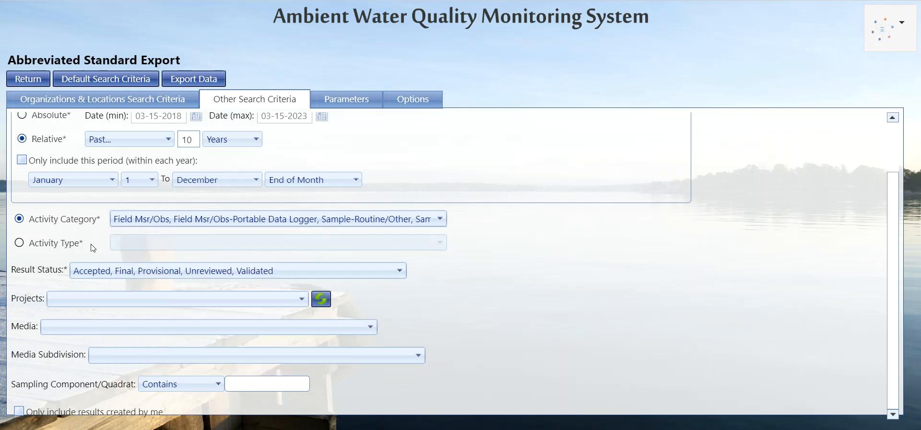
pyautogui.click(93, 270)
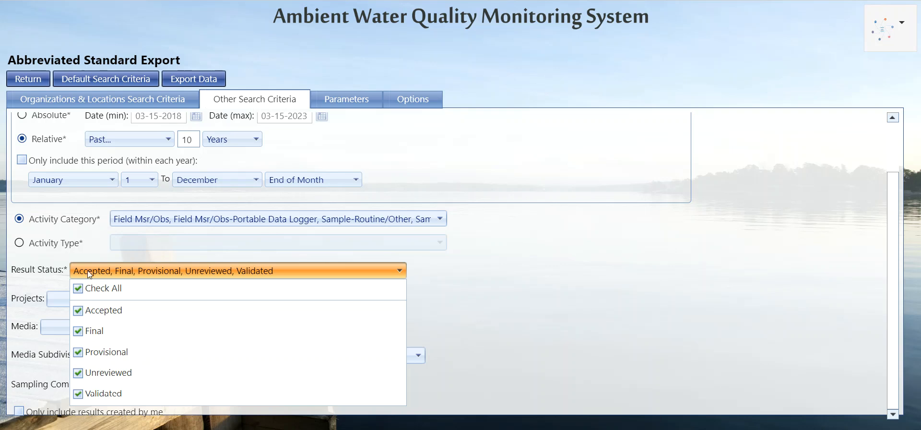
pyautogui.click(45, 282)
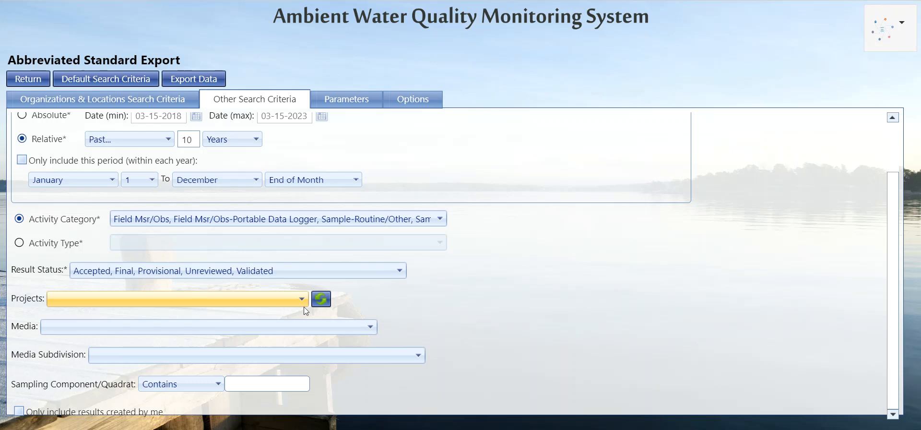
# - Refresh the project list and restrict the export to the SKYLINE project
pyautogui.click(321, 308)
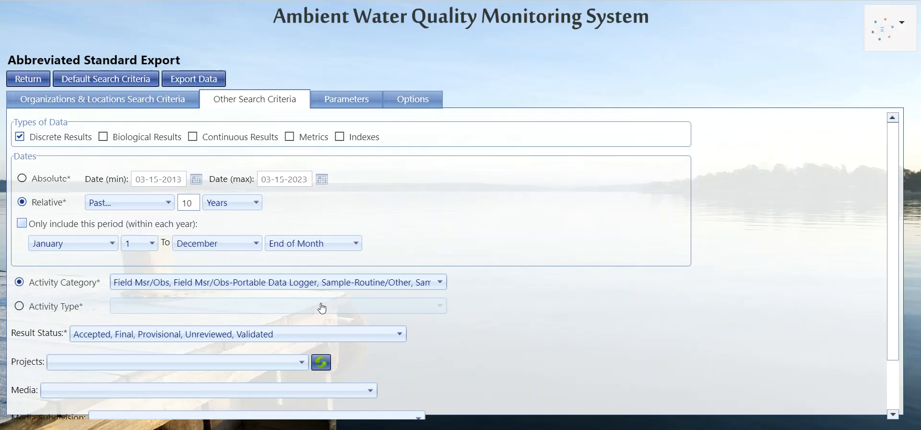
pyautogui.click(300, 362)
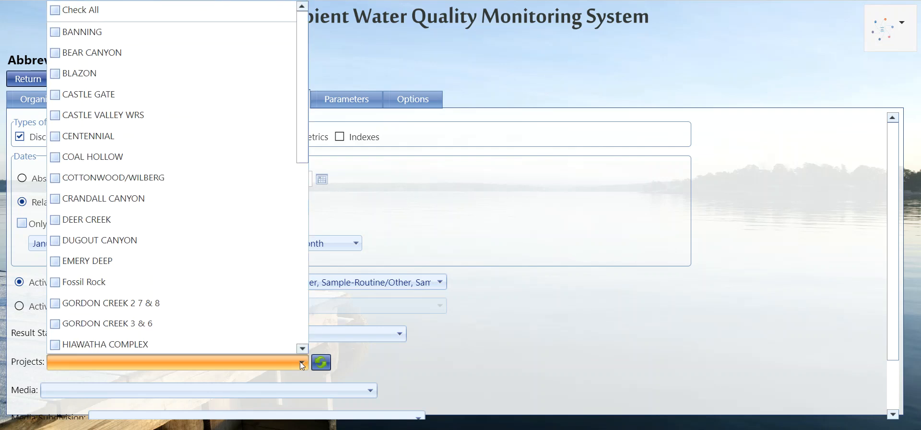
pyautogui.moveTo(305, 130); pyautogui.dragTo(307, 226)
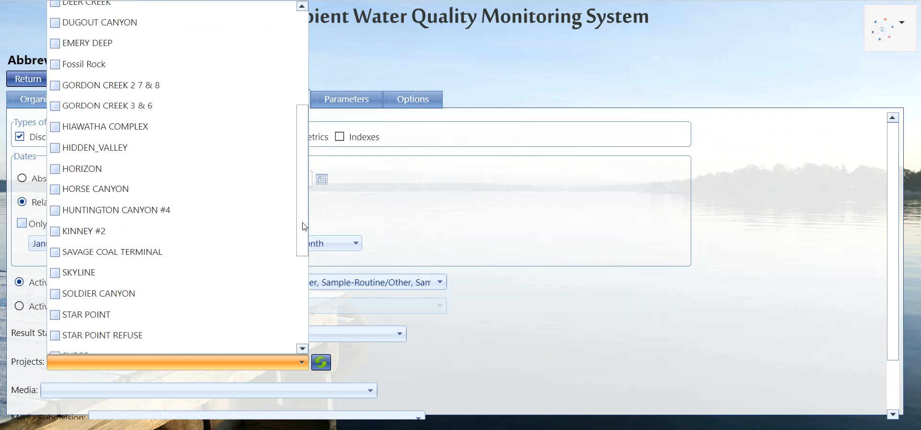
pyautogui.click(54, 273)
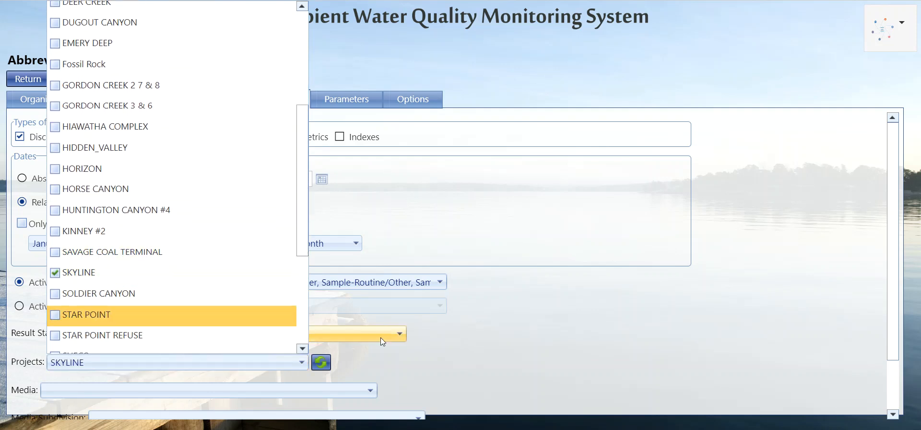
pyautogui.click(438, 359)
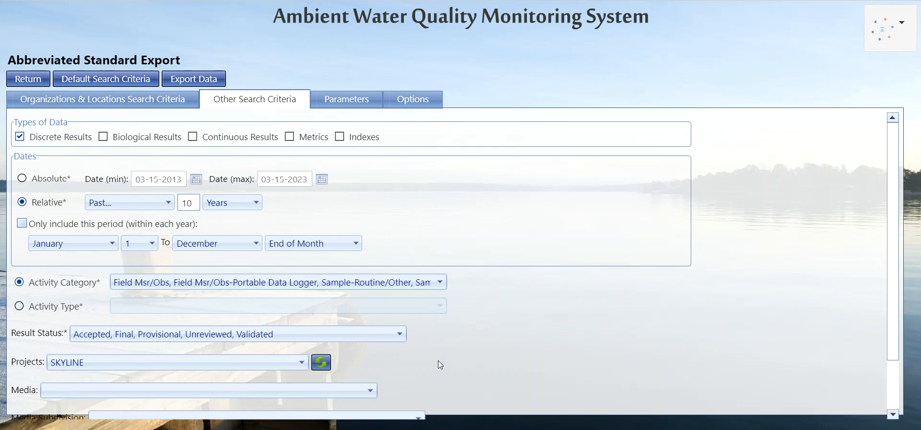
pyautogui.scroll(-3, 438, 361)
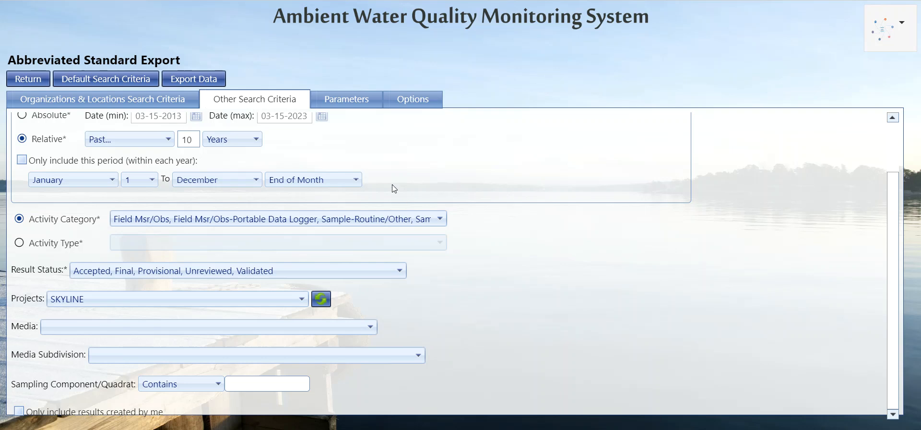
# - Try selecting Acidity and Alkalinity, total as individual parameters, and turn individual parameter selection back off
pyautogui.click(346, 109)
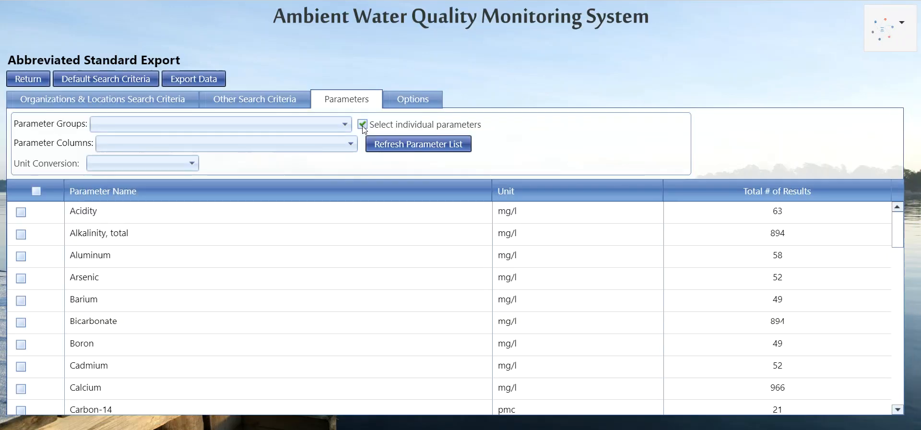
pyautogui.click(20, 212)
pyautogui.click(20, 234)
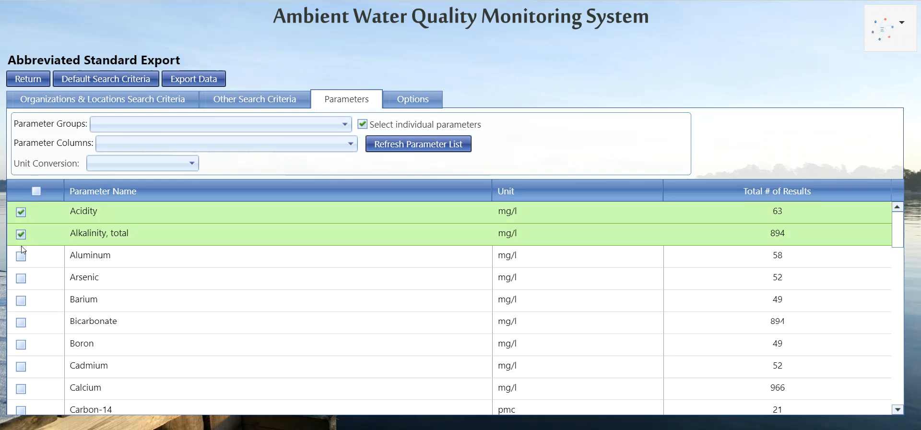
pyautogui.click(362, 125)
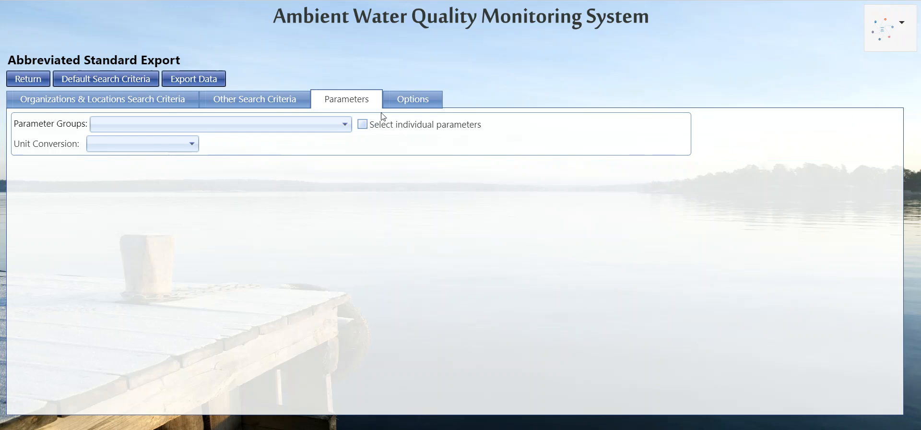
# - Check the export options, export the data, and open the downloaded results workbook in Excel
pyautogui.click(398, 109)
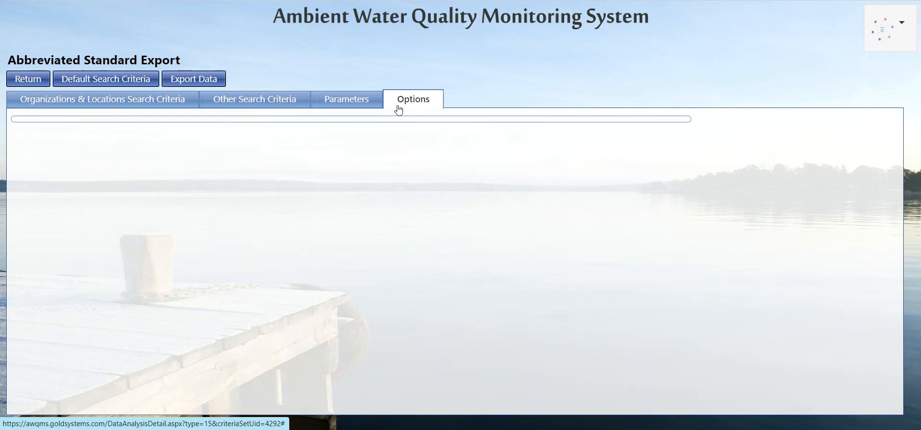
pyautogui.click(217, 86)
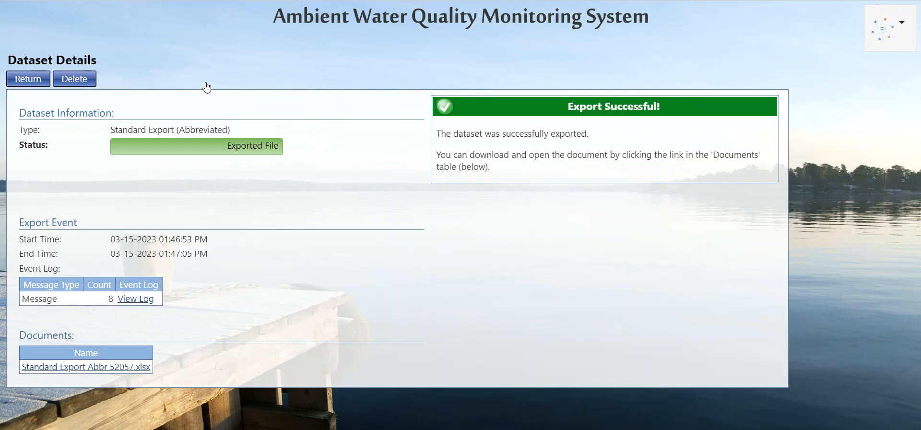
pyautogui.click(114, 368)
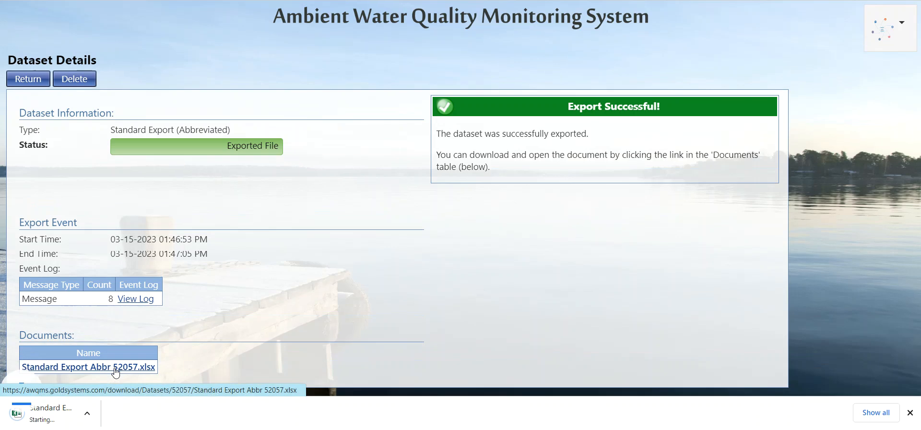
pyautogui.click(93, 416)
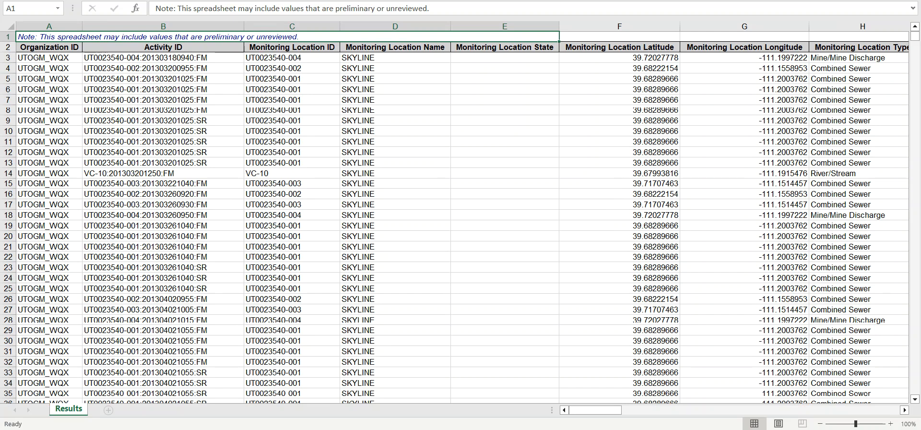
pyautogui.moveTo(595, 410)
pyautogui.mouseDown()
pyautogui.moveTo(622, 422)
pyautogui.moveTo(766, 426)
pyautogui.moveTo(585, 415)
pyautogui.mouseUp()
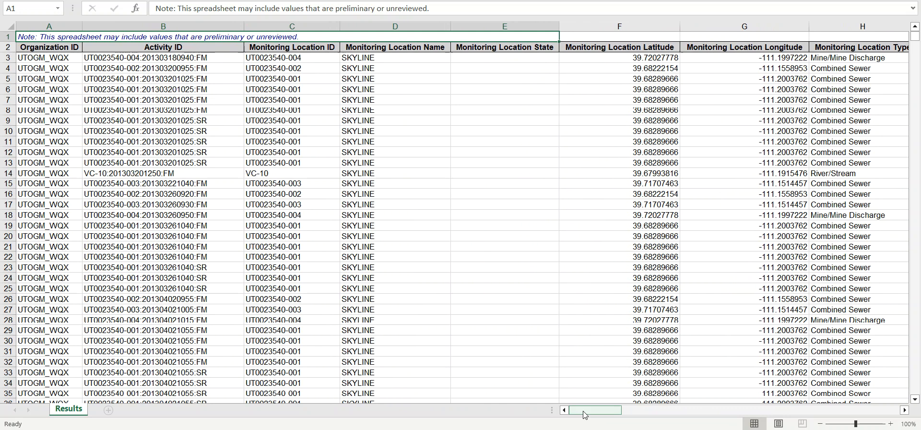